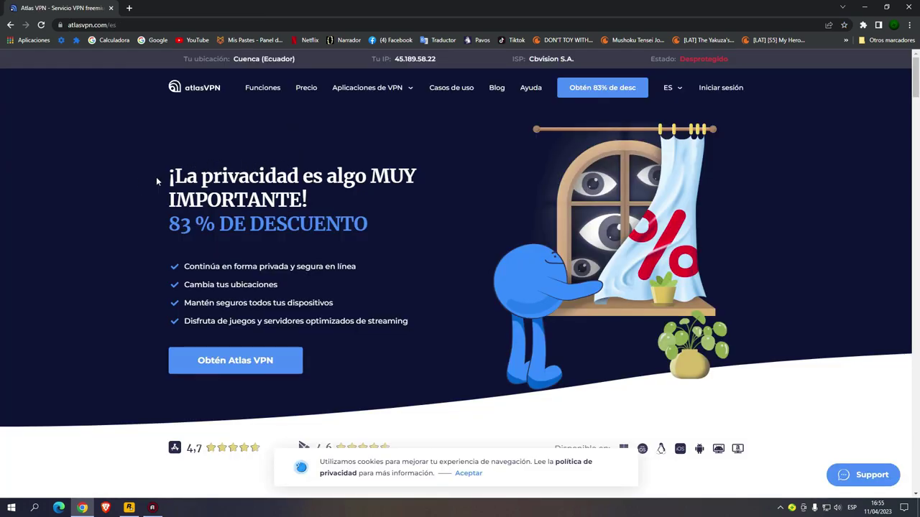
Download the free AtlasVPN installer for Windows, continuing with the existing complete file, and open its download folder.
{"action": "left_click", "coordinate": [231, 362]}
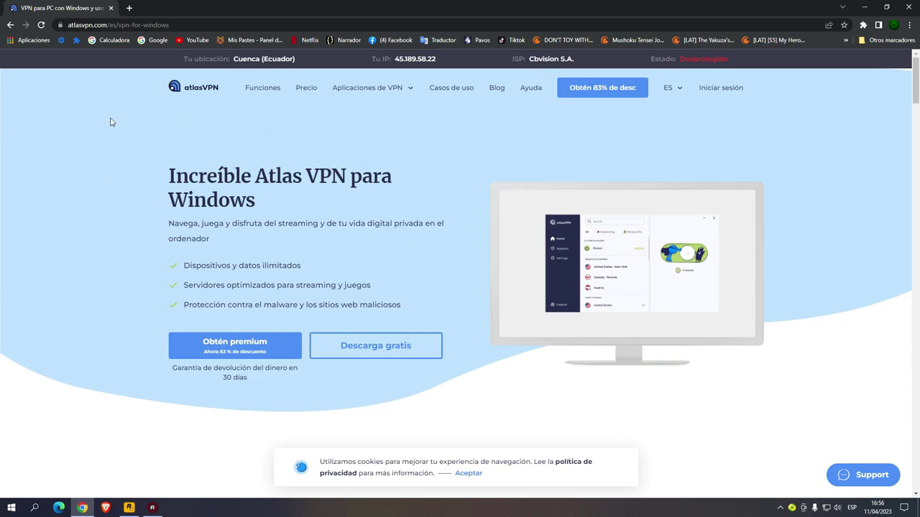
{"action": "left_click", "coordinate": [372, 351]}
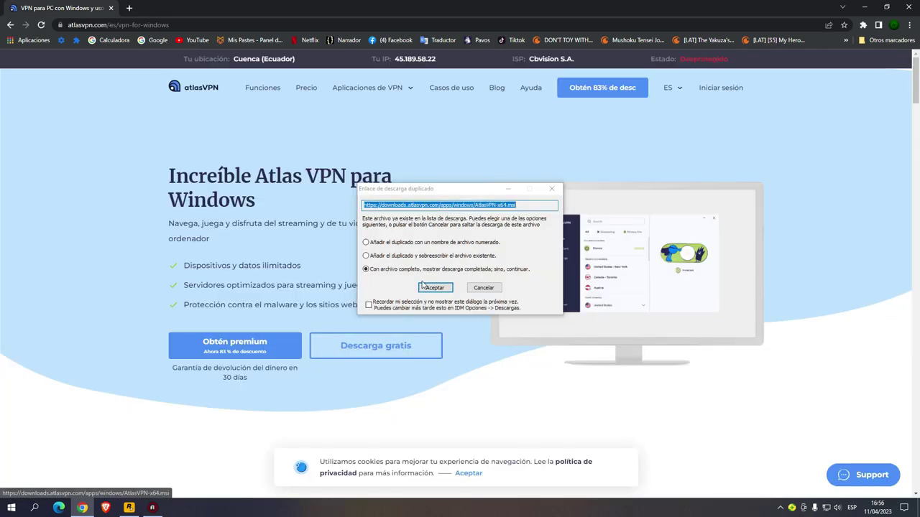
{"action": "left_click", "coordinate": [438, 285]}
{"action": "left_click", "coordinate": [464, 284]}
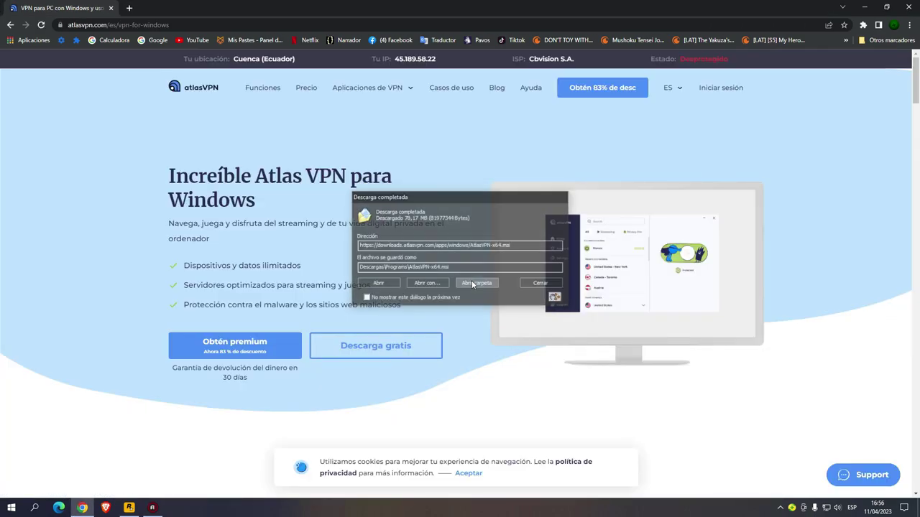
Install AtlasVPN from the AtlasVPN-x64 package and finish the setup wizard without launching the program.
{"action": "left_click_drag", "start_coordinate": [542, 57], "coordinate": [483, 56]}
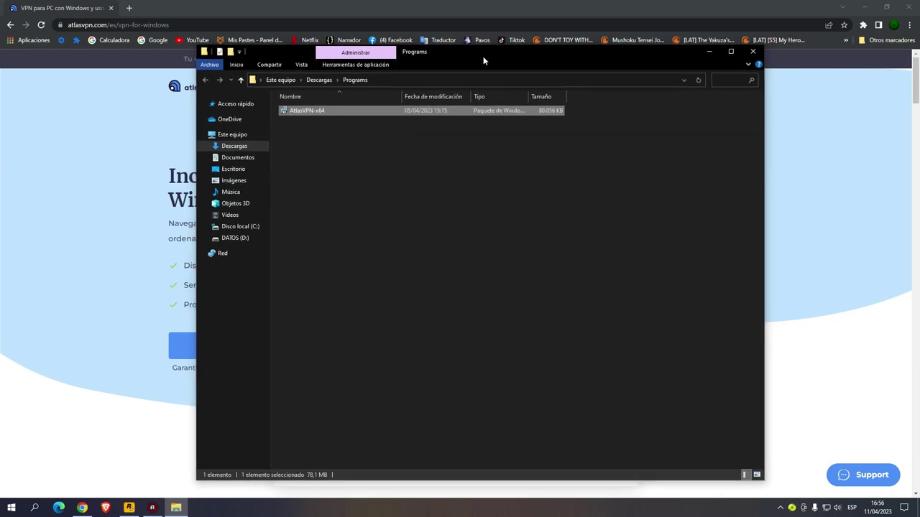
{"action": "right_click", "coordinate": [337, 111]}
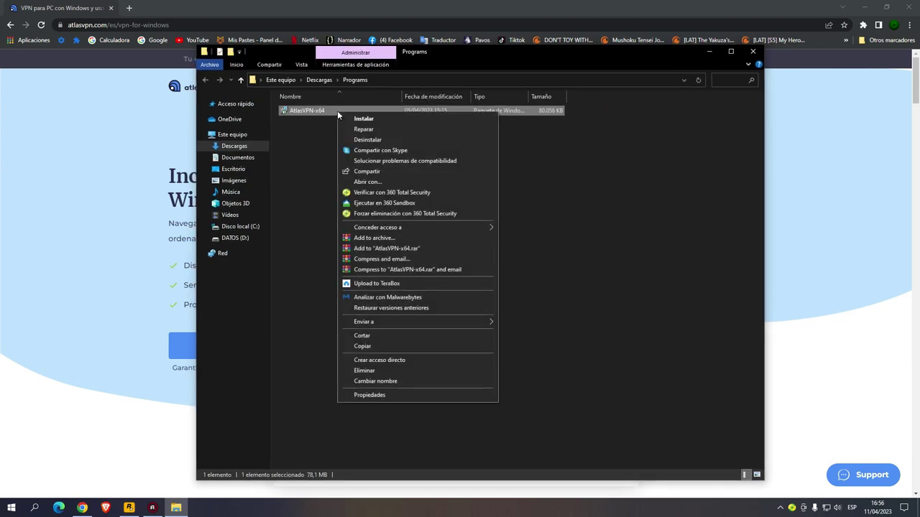
{"action": "left_click", "coordinate": [411, 119]}
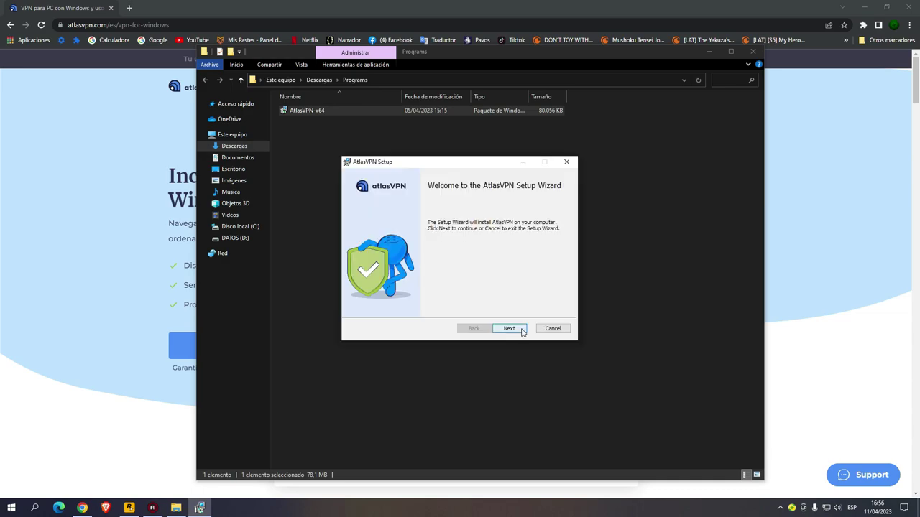
{"action": "left_click", "coordinate": [523, 332]}
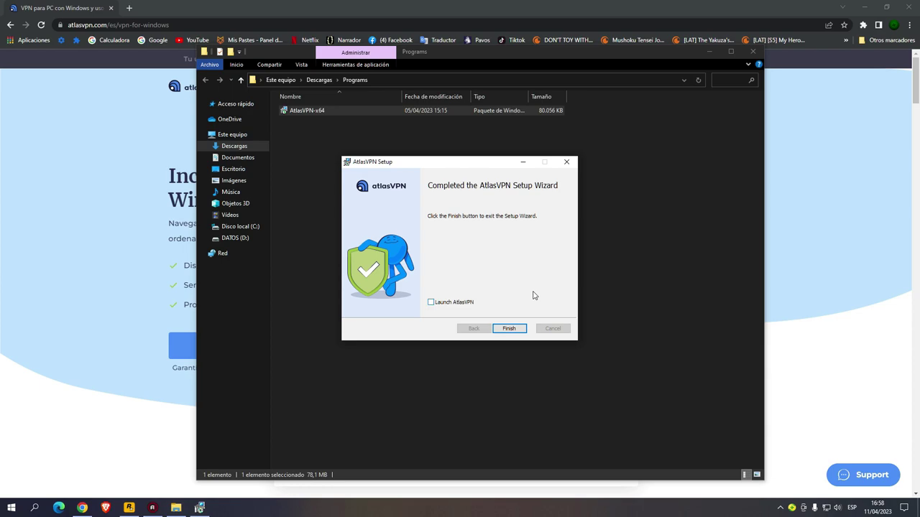
{"action": "left_click", "coordinate": [524, 330]}
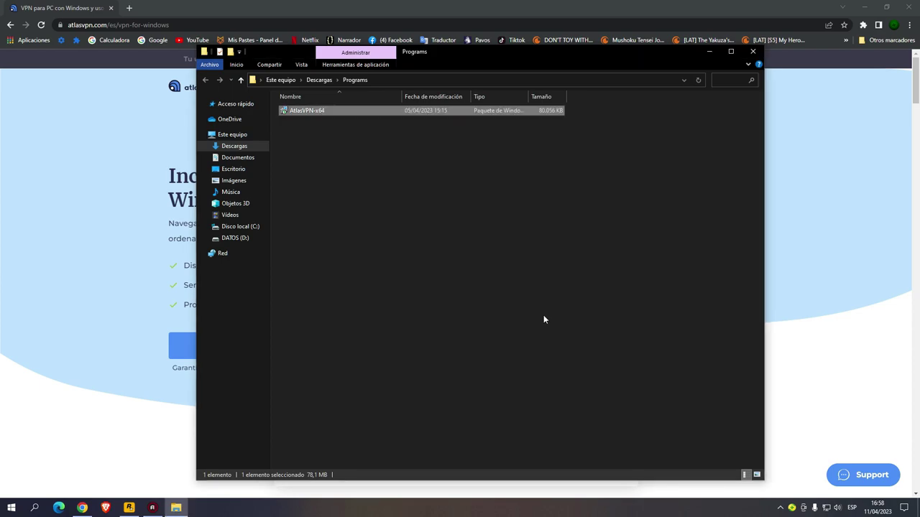
Show the desktop, launch AtlasVPN from the recently added programs and bring its window up.
{"action": "key", "text": "super+d"}
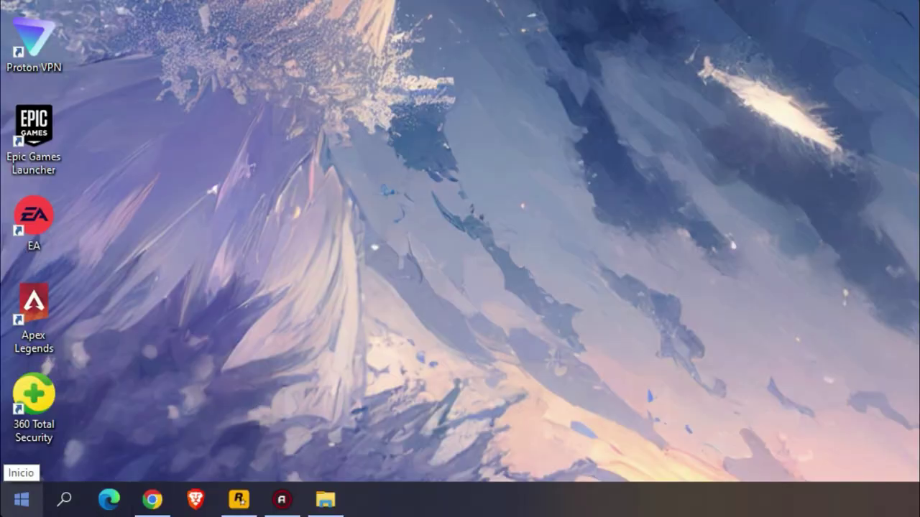
{"action": "left_click", "coordinate": [21, 499]}
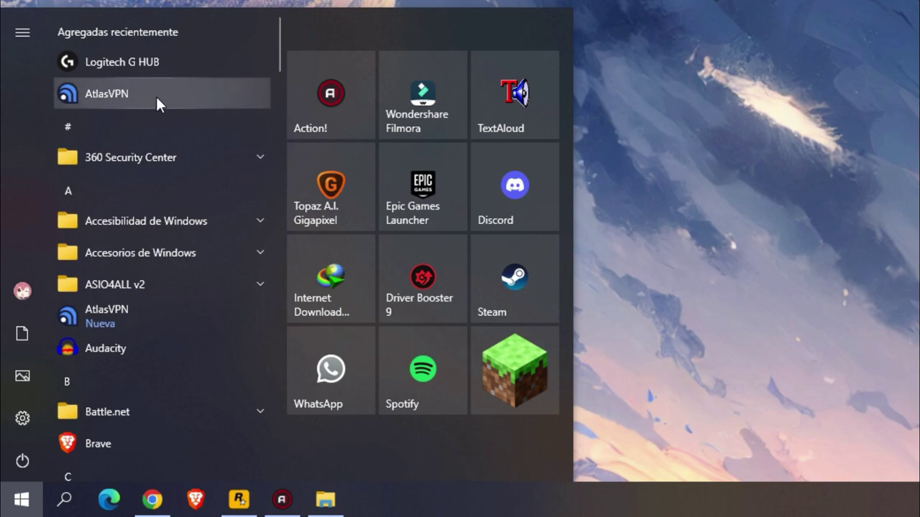
{"action": "left_click", "coordinate": [156, 96]}
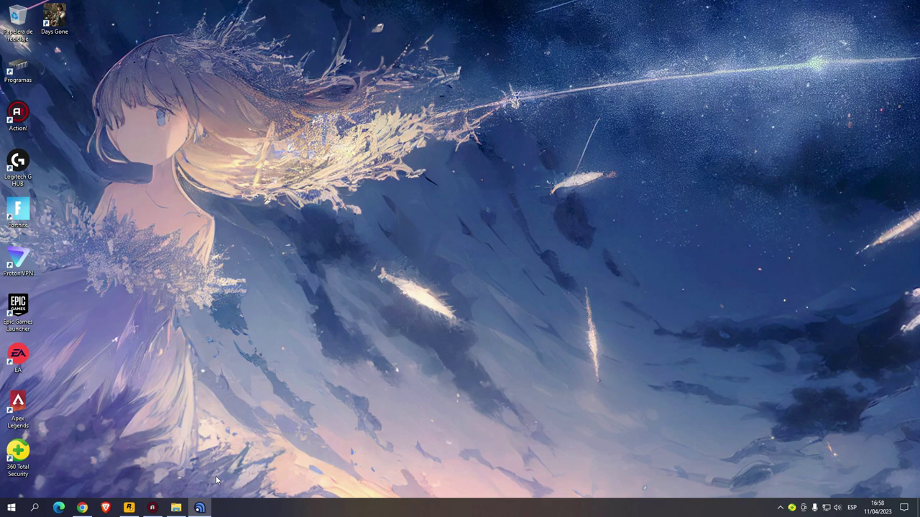
{"action": "left_click", "coordinate": [199, 508]}
Look at the account settings in AtlasVPN and return to its server list.
{"action": "left_click_drag", "start_coordinate": [360, 174], "coordinate": [522, 128]}
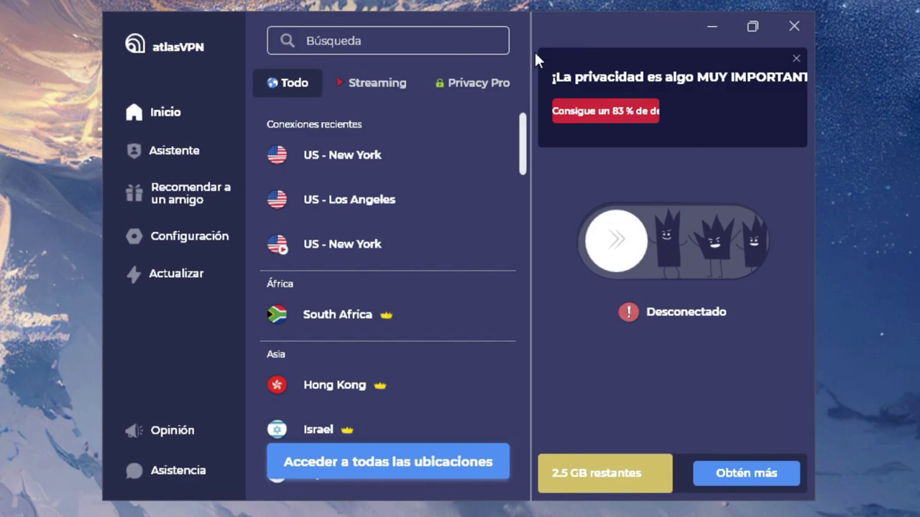
{"action": "left_click", "coordinate": [192, 239]}
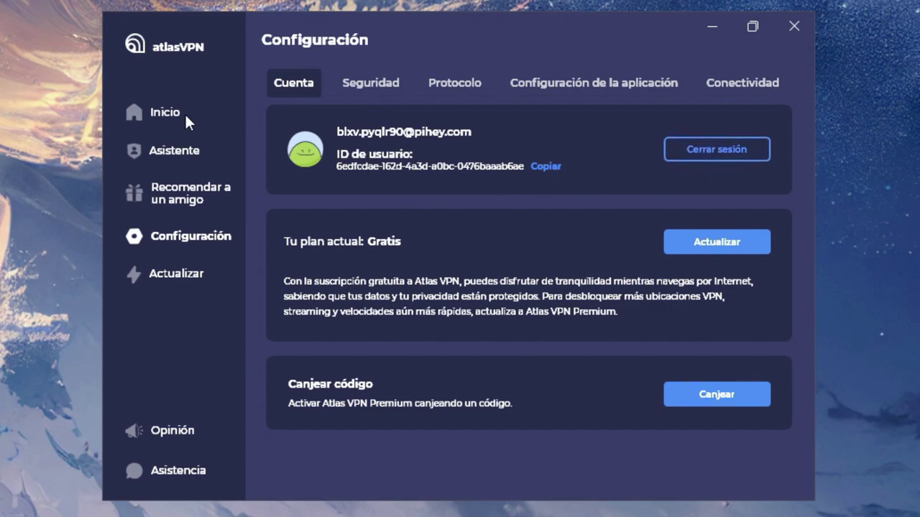
{"action": "left_click", "coordinate": [165, 110]}
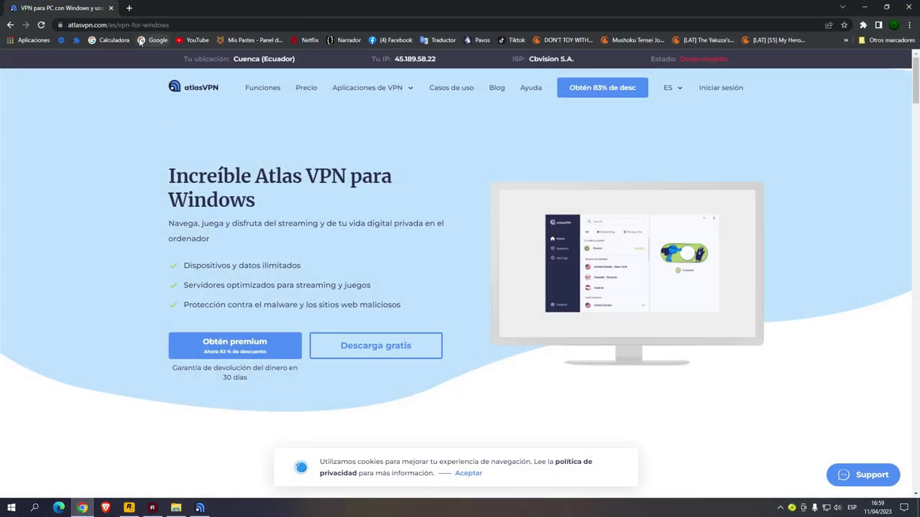
Search Google in a new tab for "correo electronico temporal" and open temp-mail.org to view the temporary address and inbox.
{"action": "left_click", "coordinate": [140, 41], "text": "ctrl+shift"}
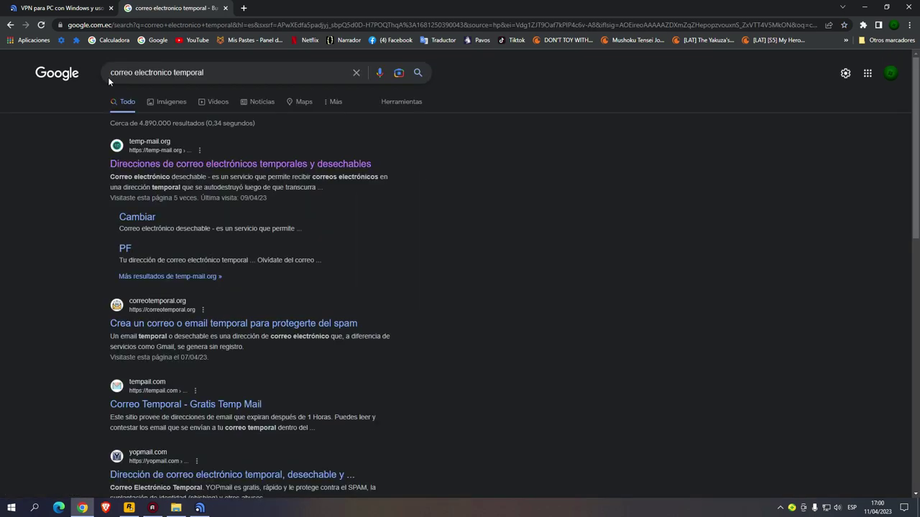
{"action": "left_click", "coordinate": [351, 166]}
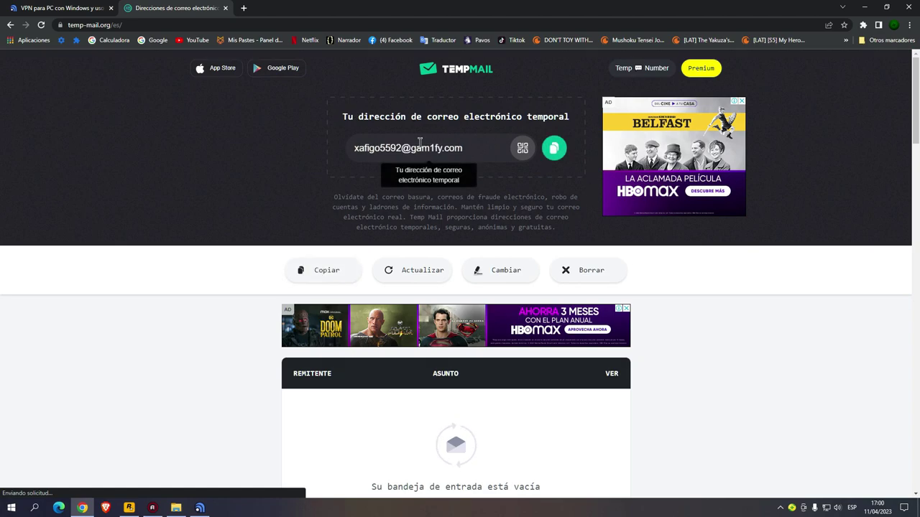
{"action": "scroll", "coordinate": [275, 210], "scroll_direction": "down", "scroll_amount": 3}
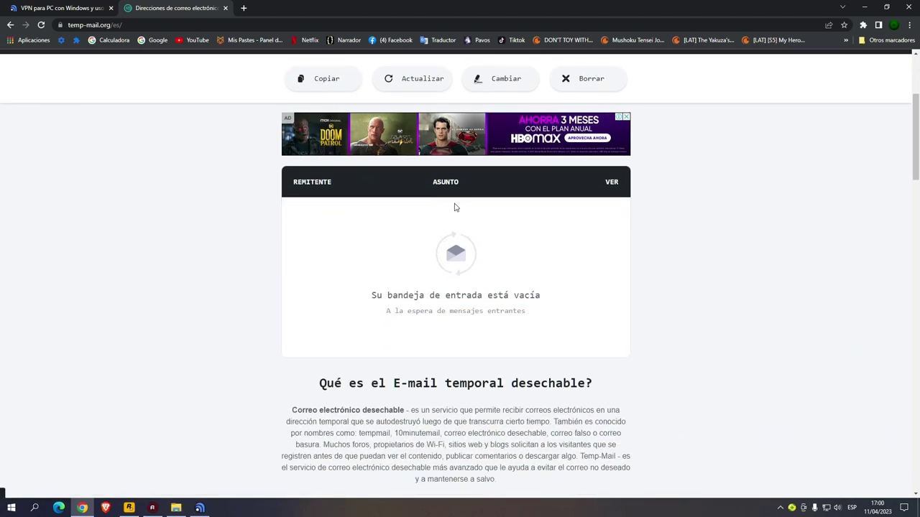
{"action": "scroll", "coordinate": [507, 220], "scroll_direction": "up", "scroll_amount": 3}
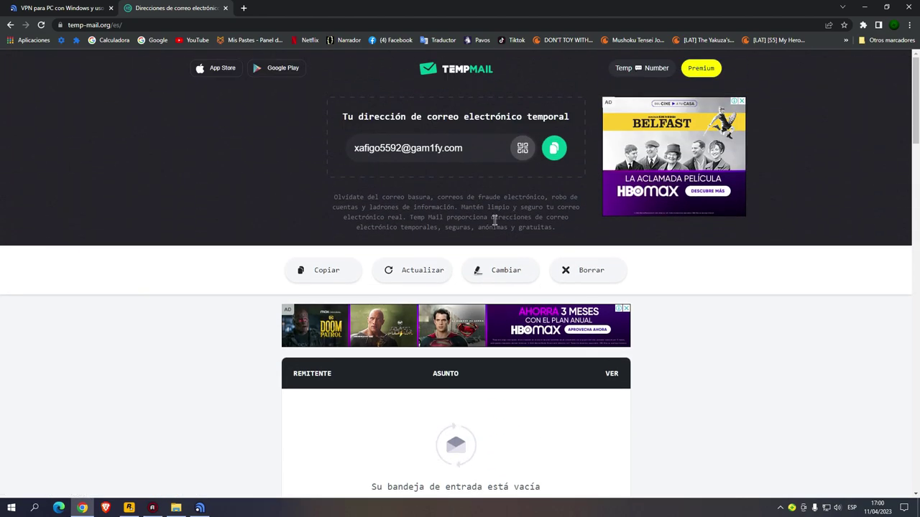
Switch back to AtlasVPN, review the signed-in account and plan in Configuración, and return to the home view.
{"action": "key", "text": "super+d"}
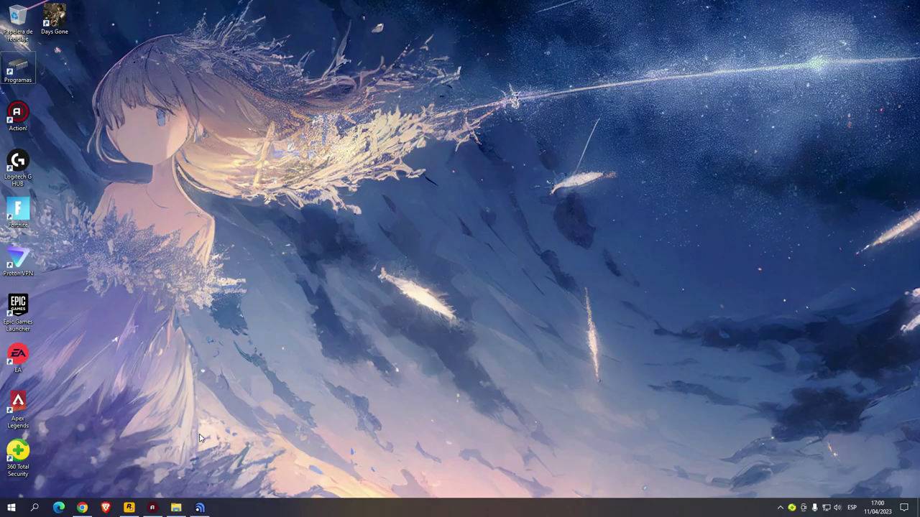
{"action": "left_click", "coordinate": [204, 508]}
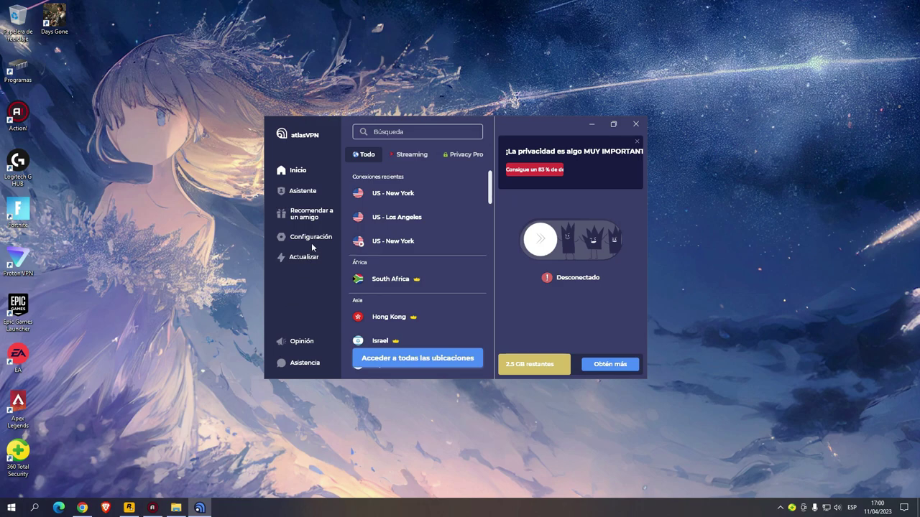
{"action": "left_click", "coordinate": [311, 238]}
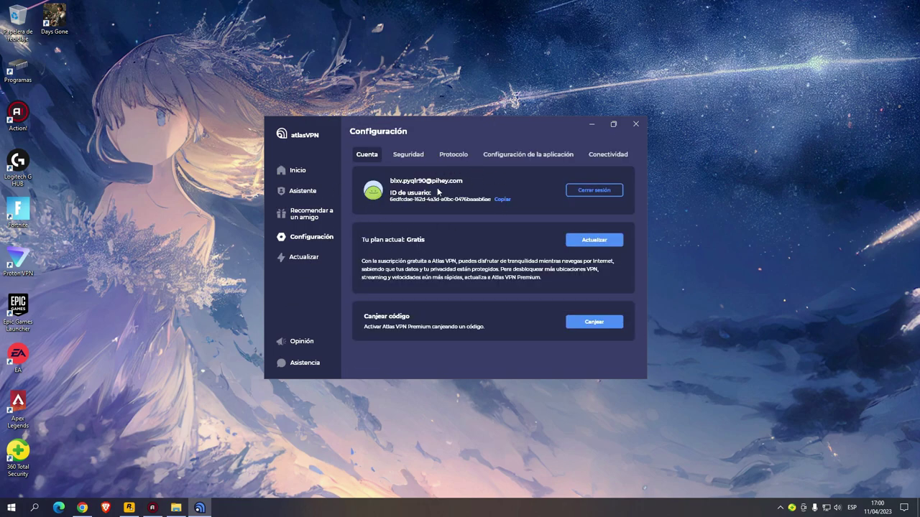
{"action": "left_click", "coordinate": [294, 172]}
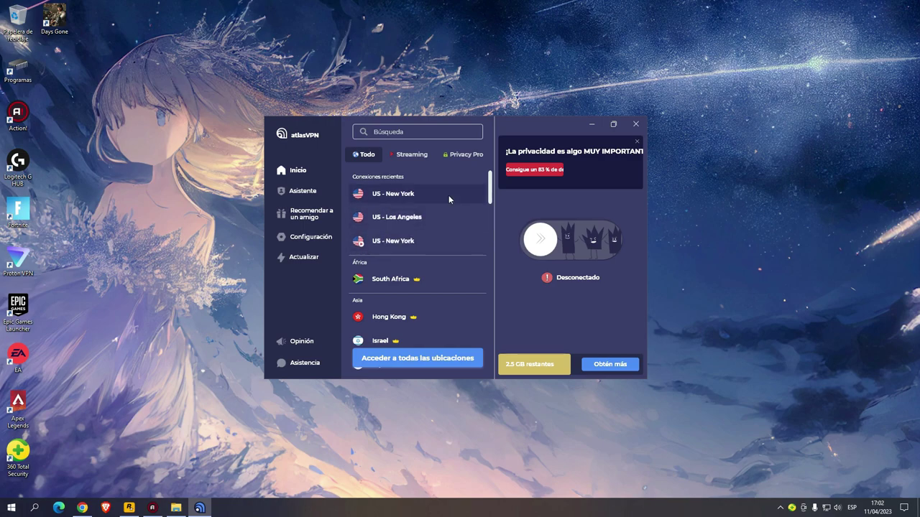
Connect the VPN to the first US - New York server among the recent connections.
{"action": "mouse_move", "coordinate": [489, 201]}
{"action": "left_mouse_down"}
{"action": "mouse_move", "coordinate": [496, 228]}
{"action": "mouse_move", "coordinate": [495, 189]}
{"action": "left_mouse_up"}
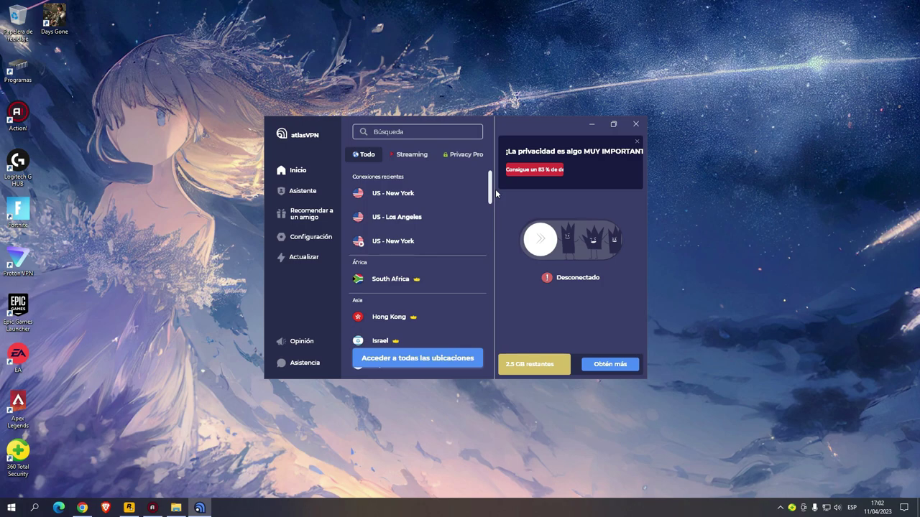
{"action": "left_click", "coordinate": [398, 194]}
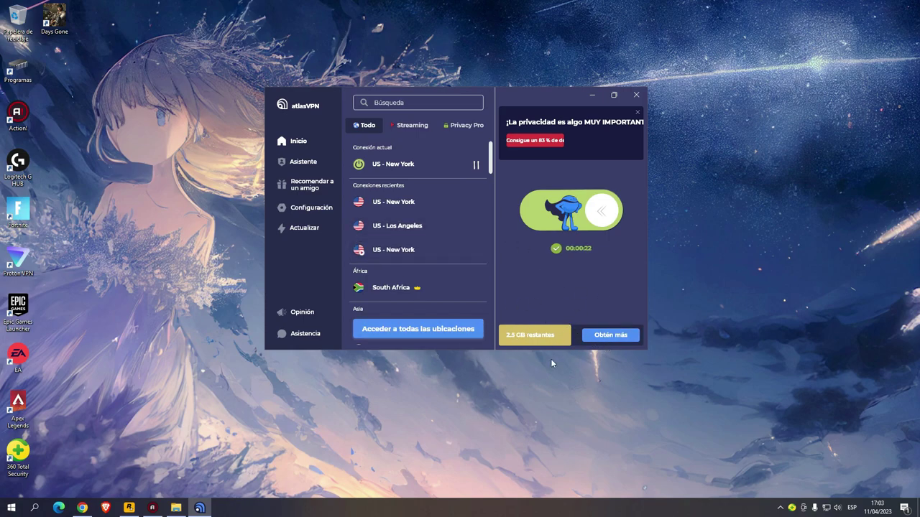
Check the AtlasVPN account settings, return to the server list and exit 360 Total Security.
{"action": "left_click", "coordinate": [305, 210]}
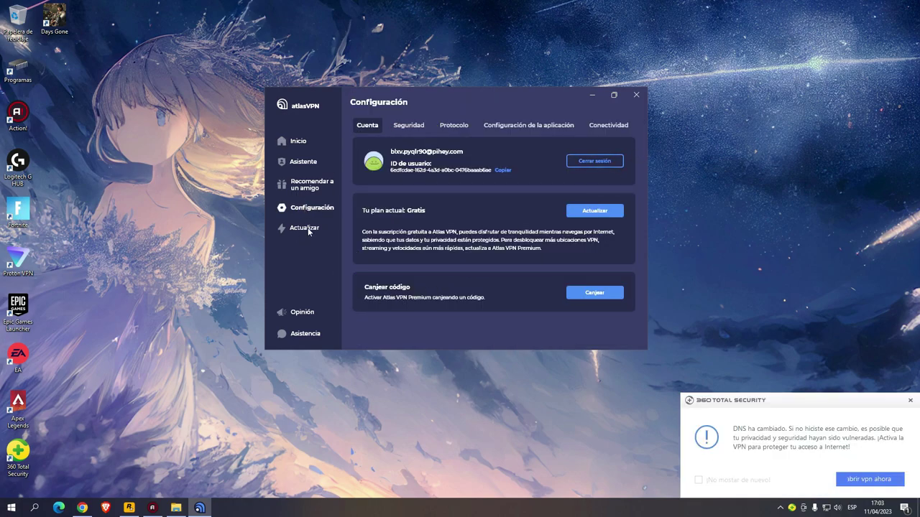
{"action": "left_click", "coordinate": [303, 142]}
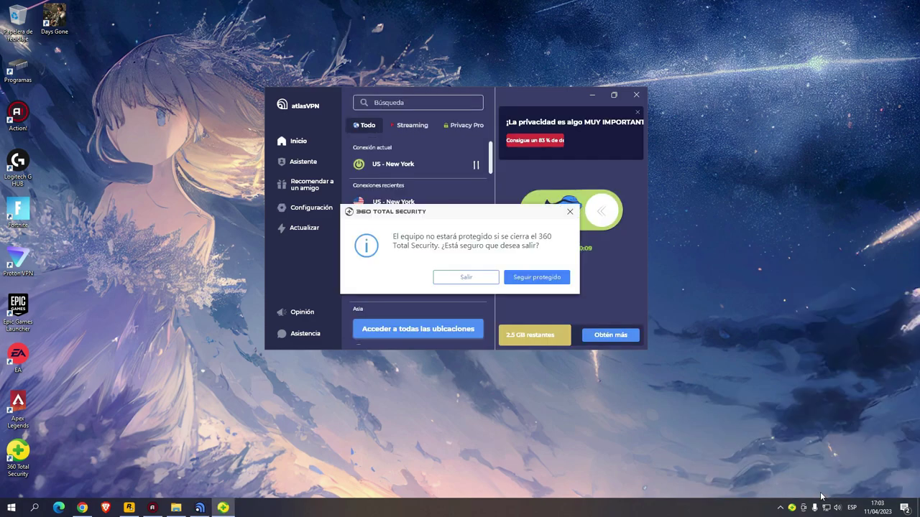
{"action": "left_click", "coordinate": [475, 280]}
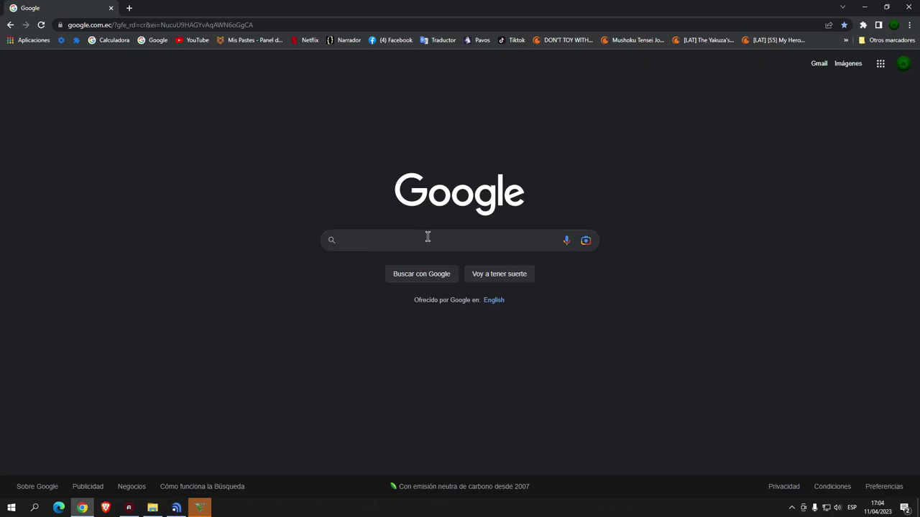
Search Google for "social club" and open the Rockstar Games Social Club website.
{"action": "left_click", "coordinate": [427, 237]}
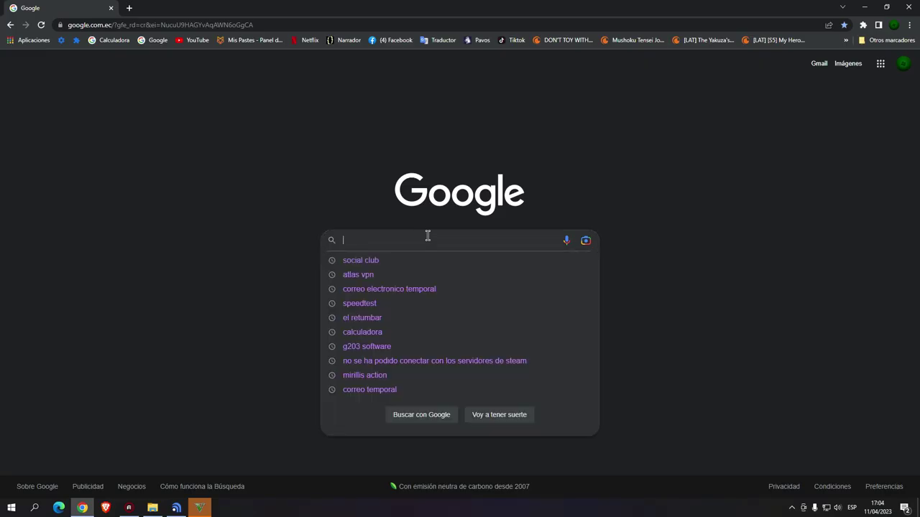
{"action": "left_click", "coordinate": [434, 260]}
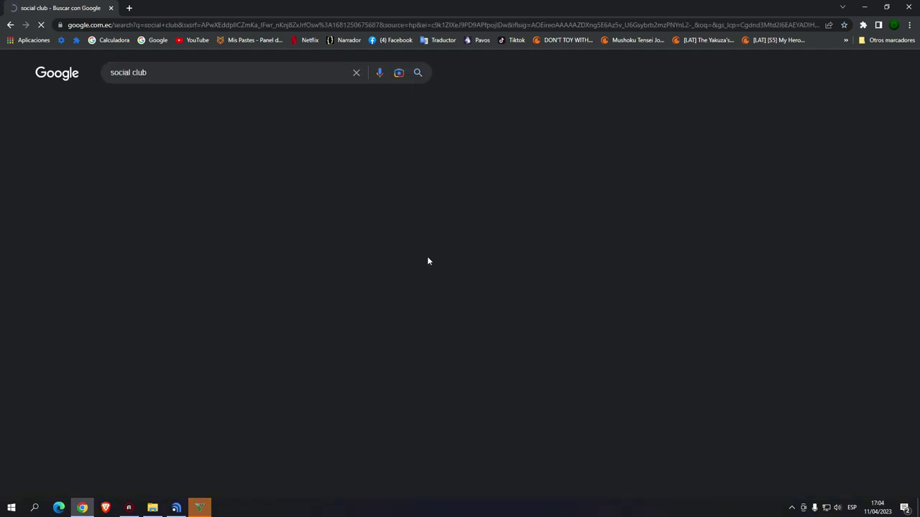
{"action": "left_click", "coordinate": [206, 197]}
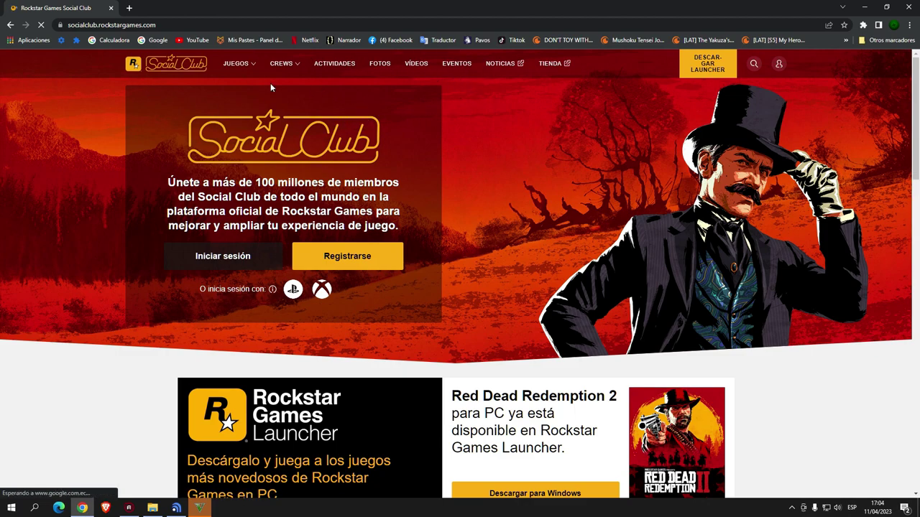
{"action": "left_click", "coordinate": [235, 64]}
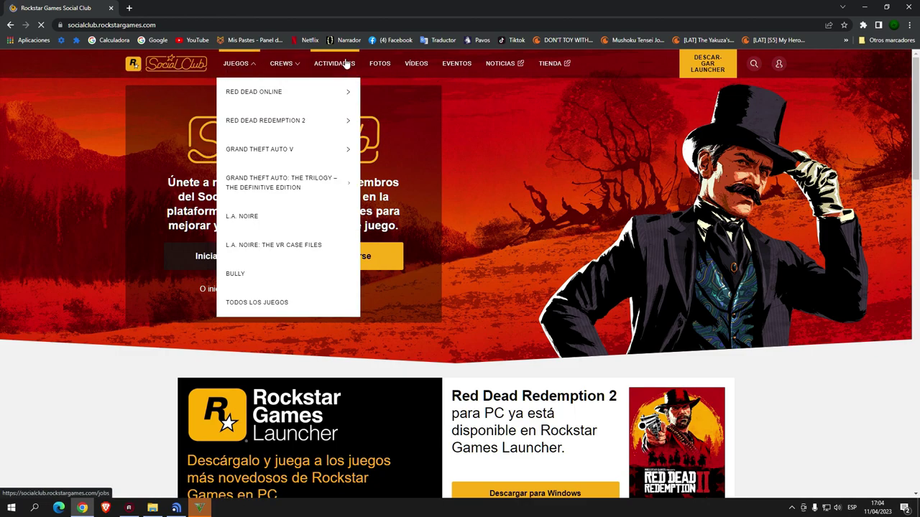
{"action": "left_click", "coordinate": [345, 64]}
{"action": "left_click", "coordinate": [188, 69]}
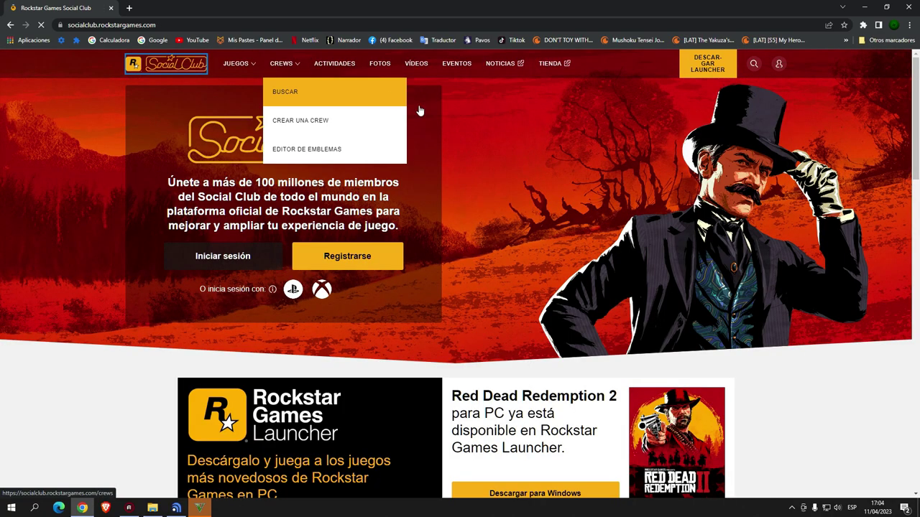
{"action": "left_click", "coordinate": [390, 98]}
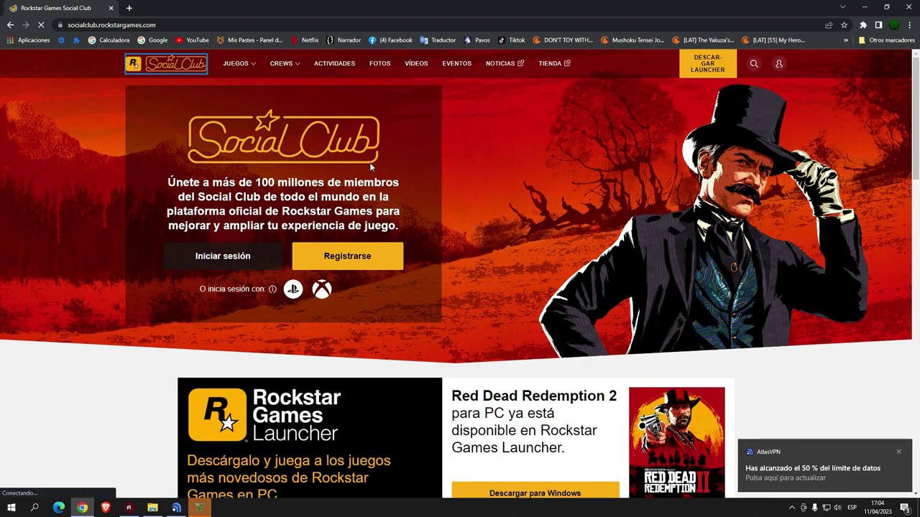